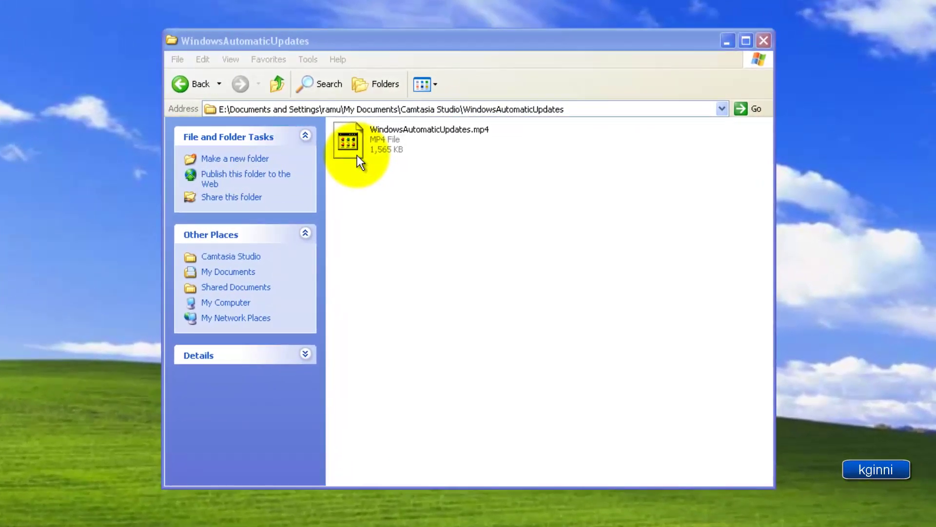
Try to open WindowsAutomaticUpdates.mp4 and use the Web service to find the appropriate program for it
double_click(357, 155)
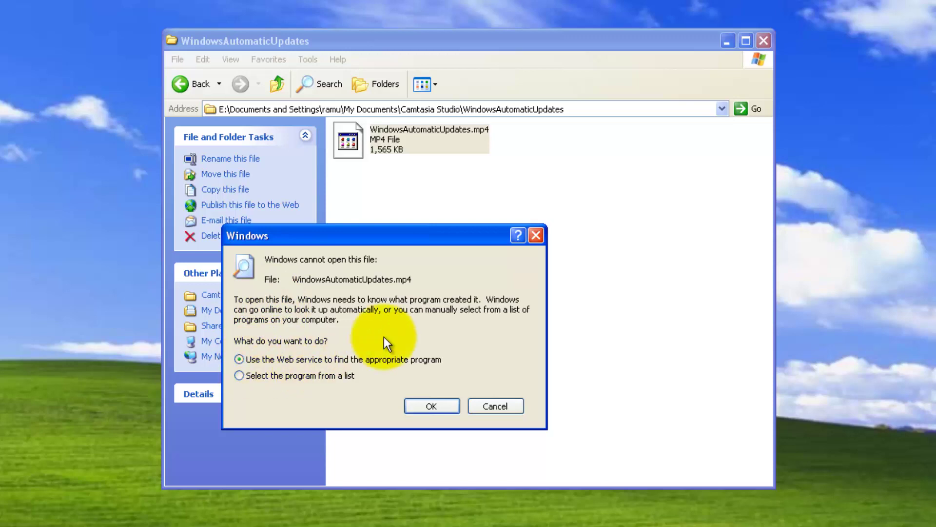
left_click(424, 405)
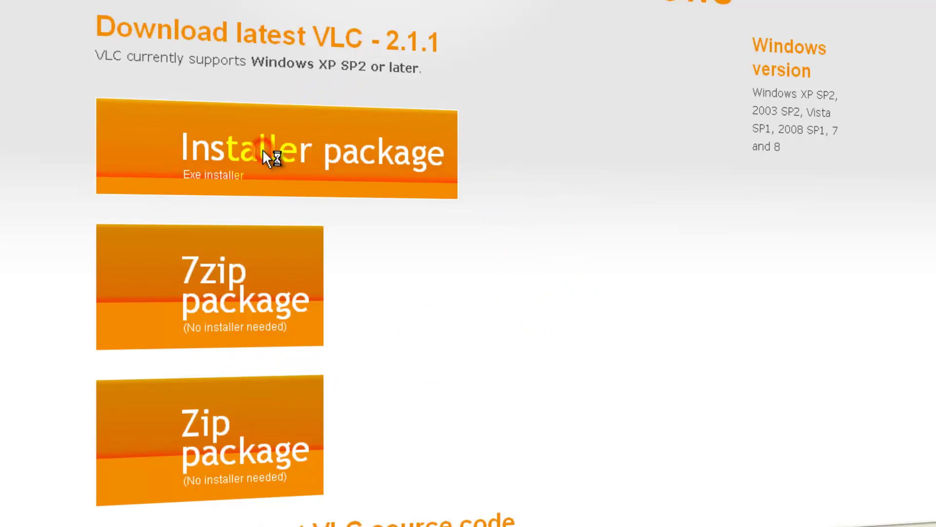
Request the VLC 2.1.1 Exe installer package, allow the blocked file download, and choose to save it
left_click(264, 153)
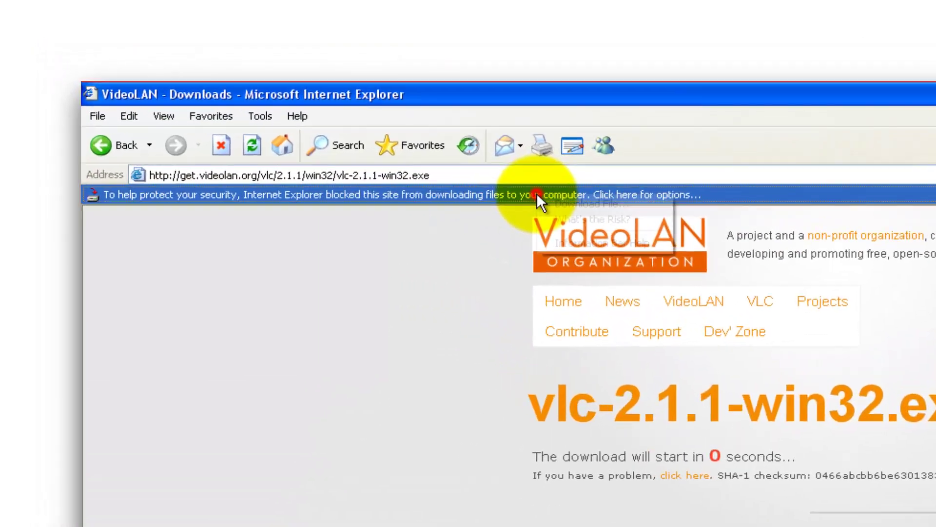
left_click(253, 92)
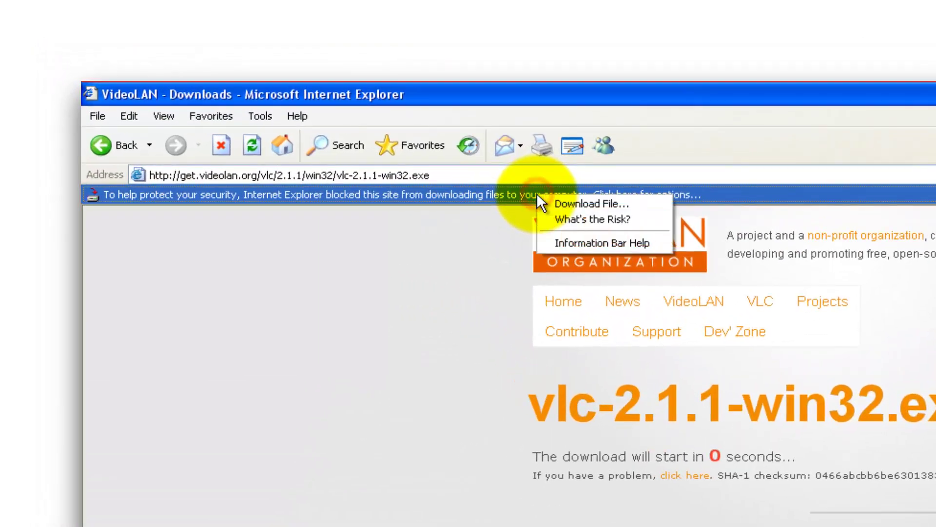
left_click(564, 203)
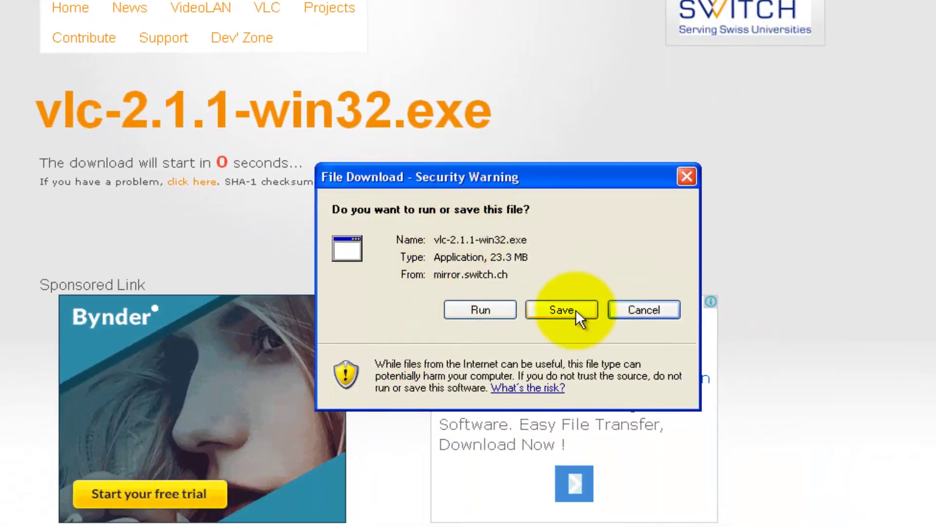
left_click(538, 310)
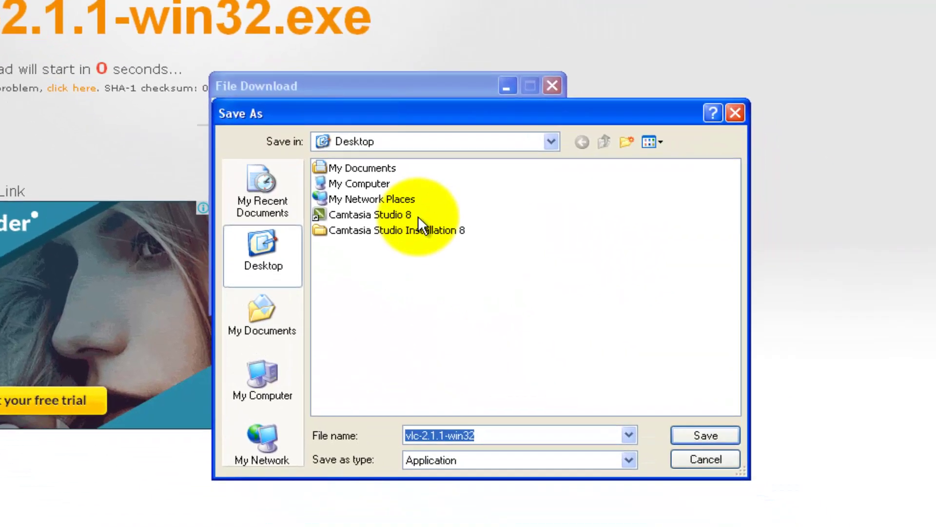
Create a new folder named software on the Desktop from within the save dialog
left_click(276, 244)
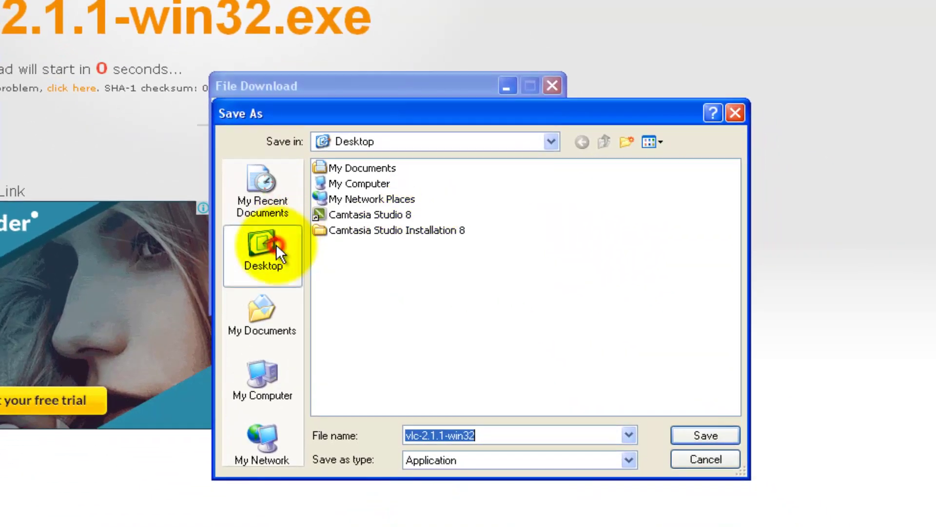
right_click(373, 282)
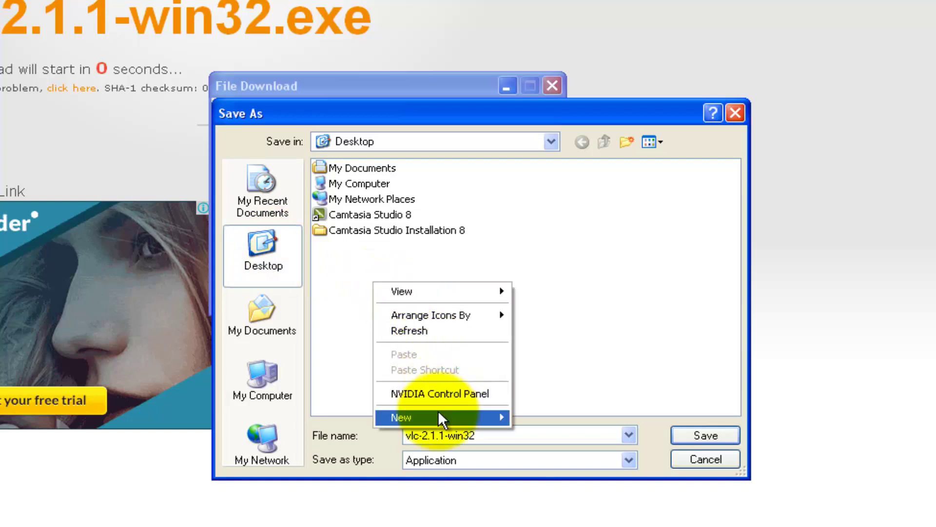
mouse_move(438, 414)
left_click(553, 420)
type("software")
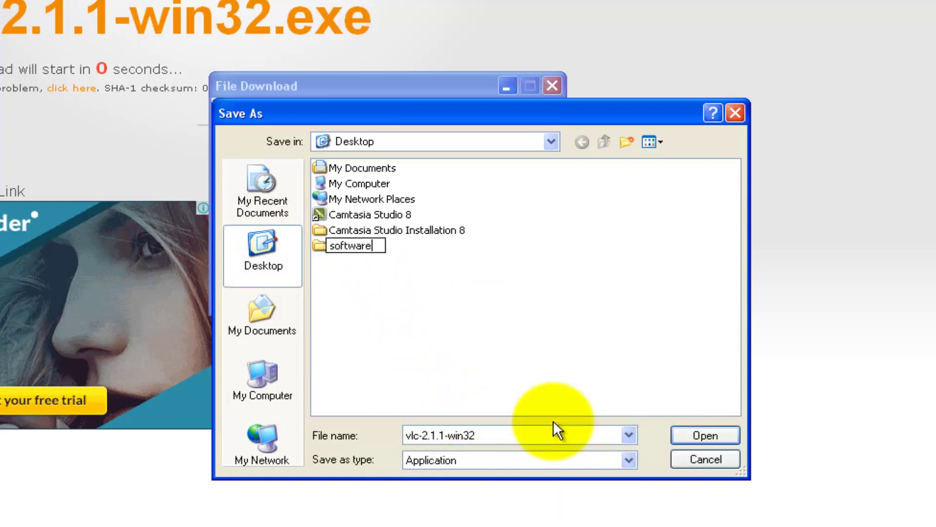
key("Return")
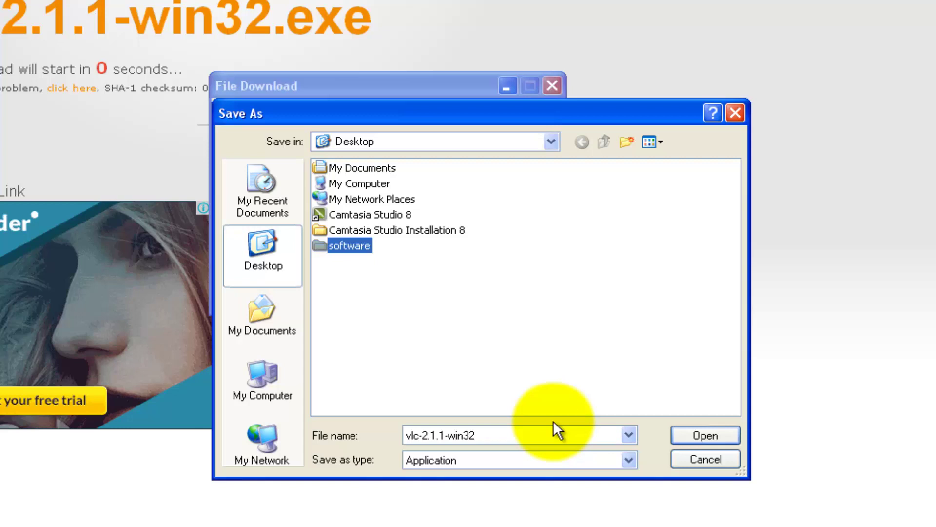
Save the installer in the software folder under the name vlc-2.1.1-win32
double_click(327, 247)
double_click(518, 433)
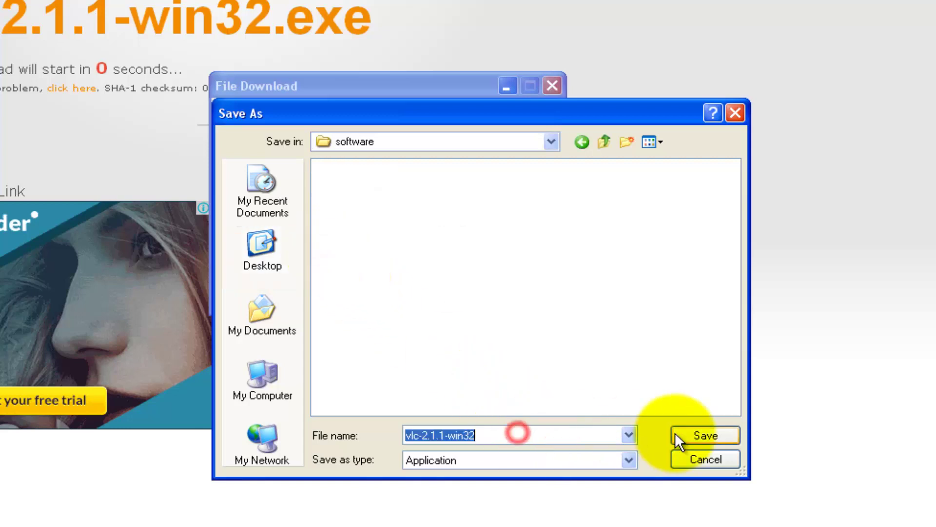
left_click(676, 434)
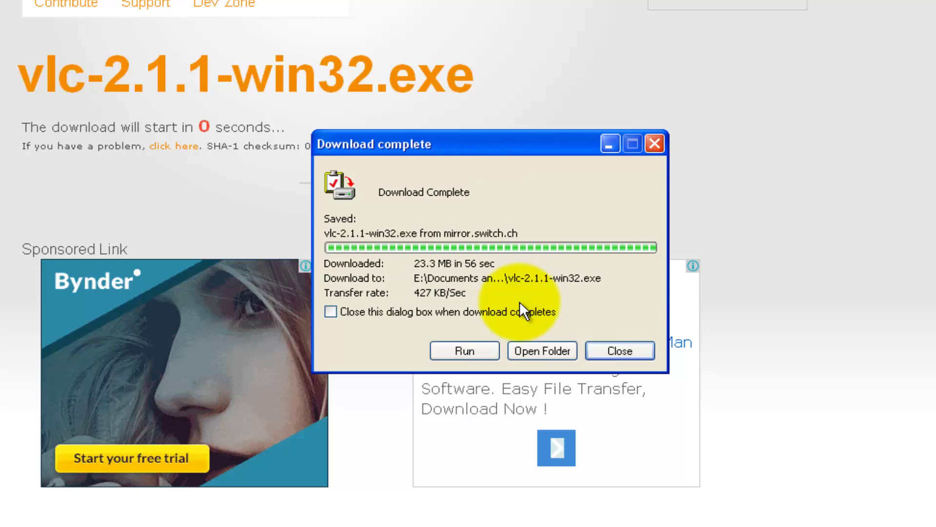
Open the folder of the finished download and run the vlc-2.1.1-win32 installer despite the security warning
left_click(526, 349)
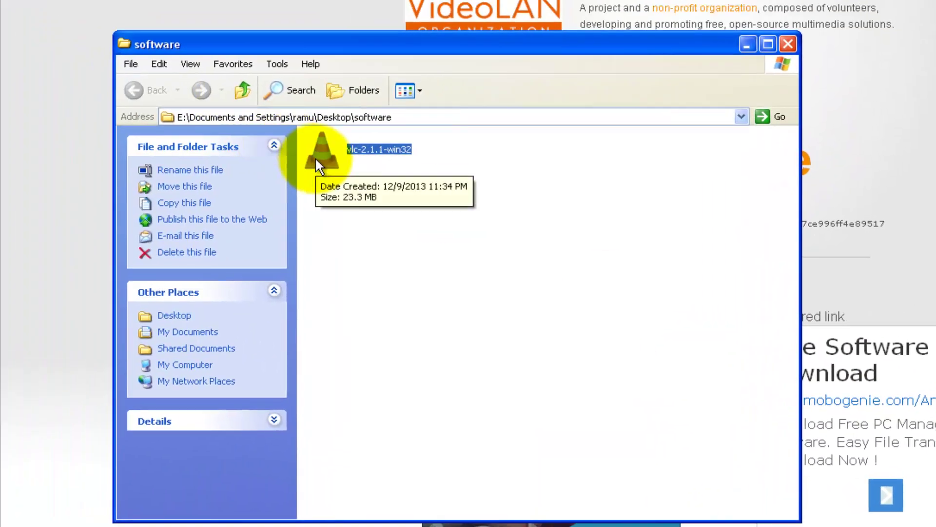
double_click(315, 159)
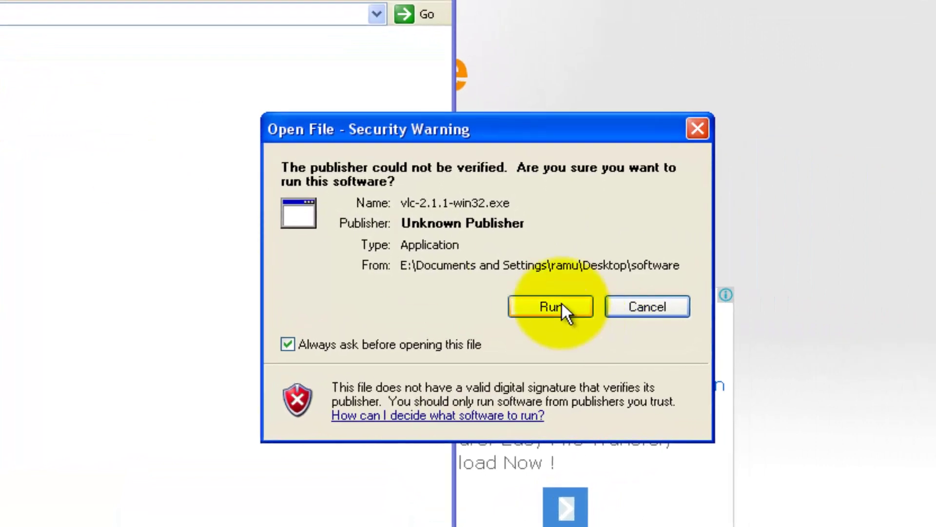
left_click(562, 303)
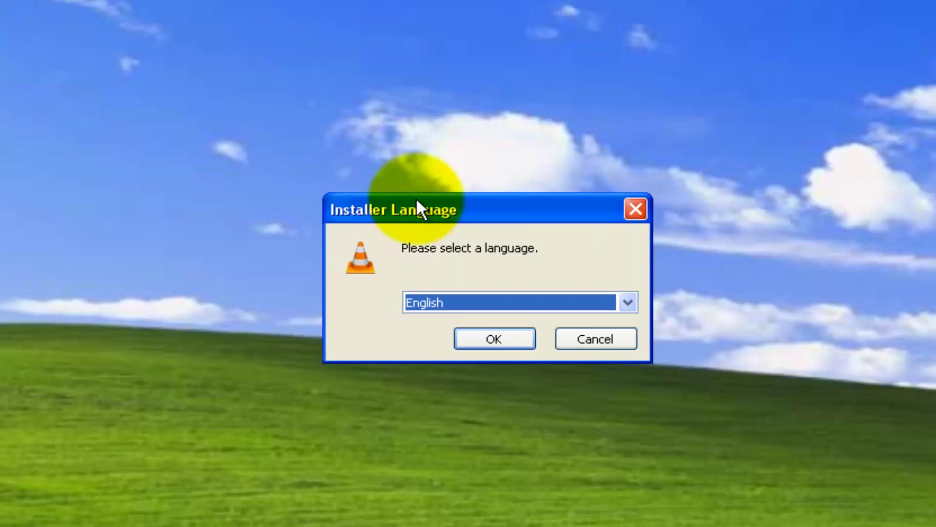
Choose English as the installer language and proceed through the welcome page and the full license agreement
left_click_drag(416, 203, 378, 35)
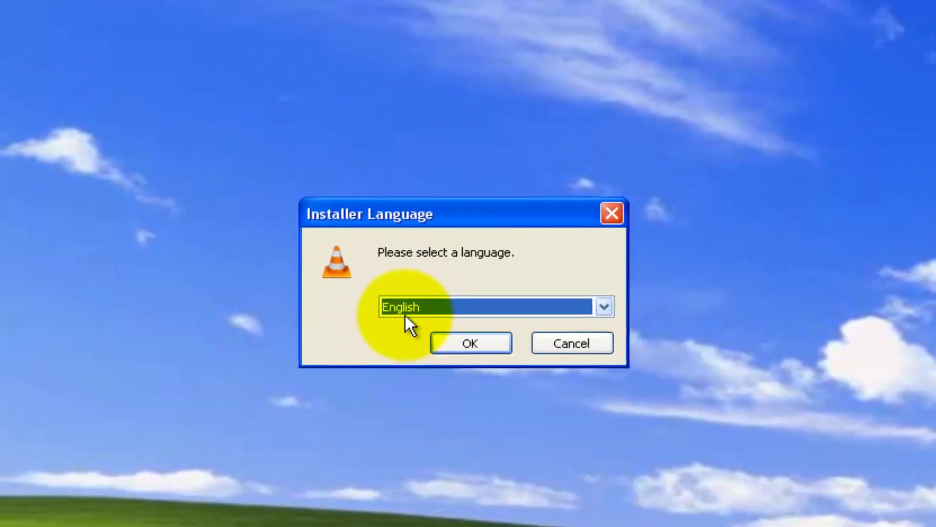
left_click(469, 344)
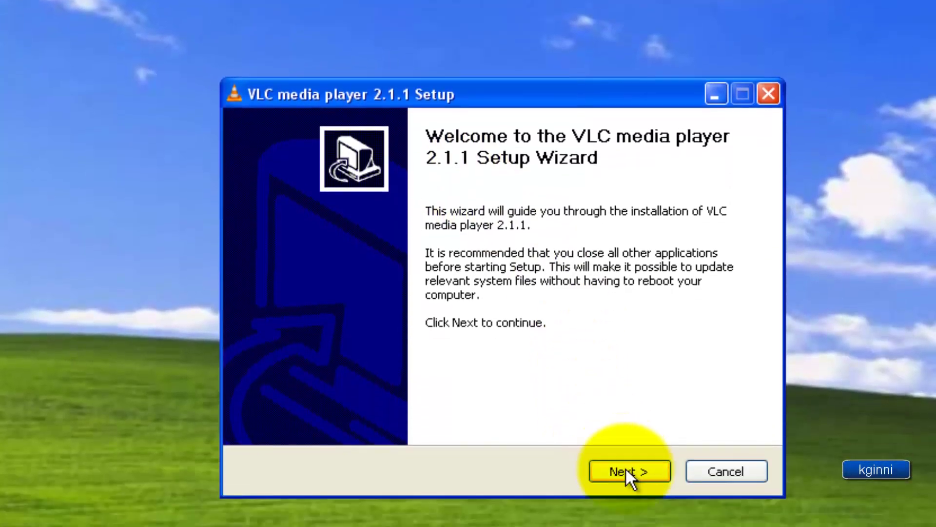
left_click(626, 468)
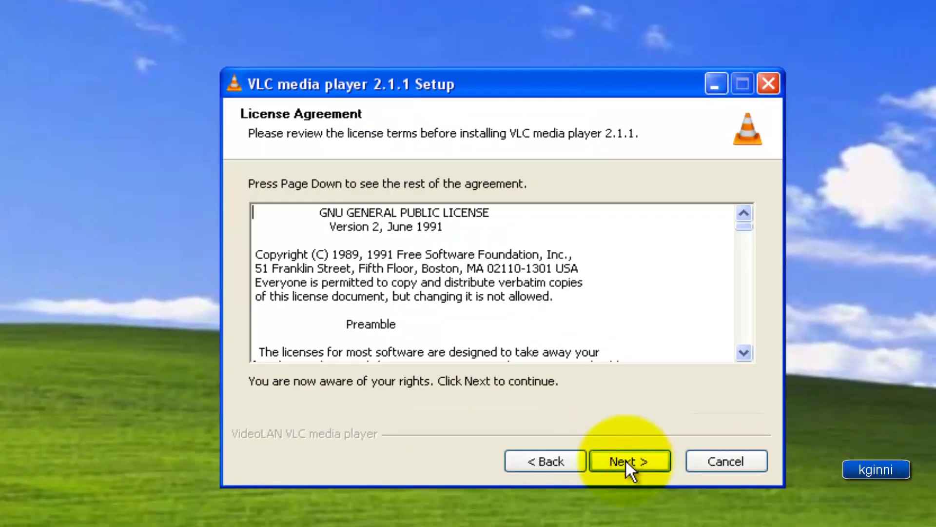
left_click_drag(739, 228, 757, 358)
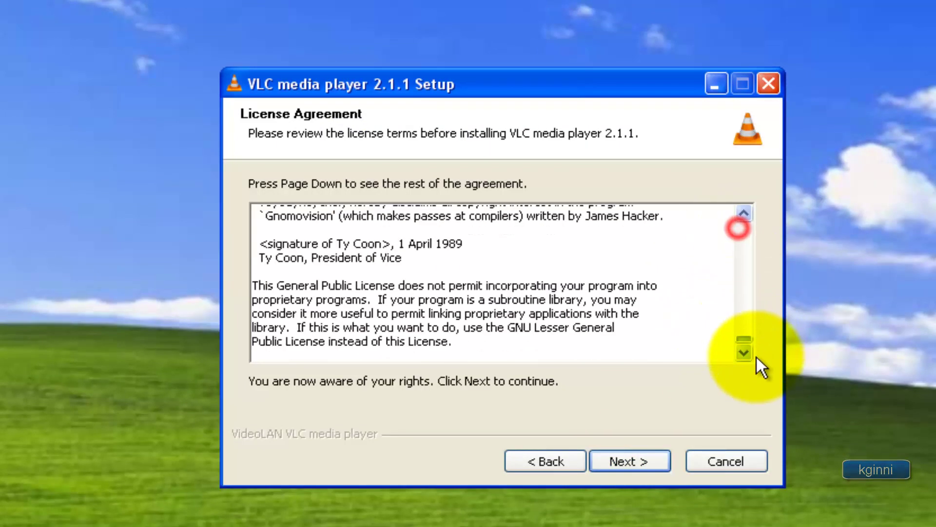
left_click(616, 464)
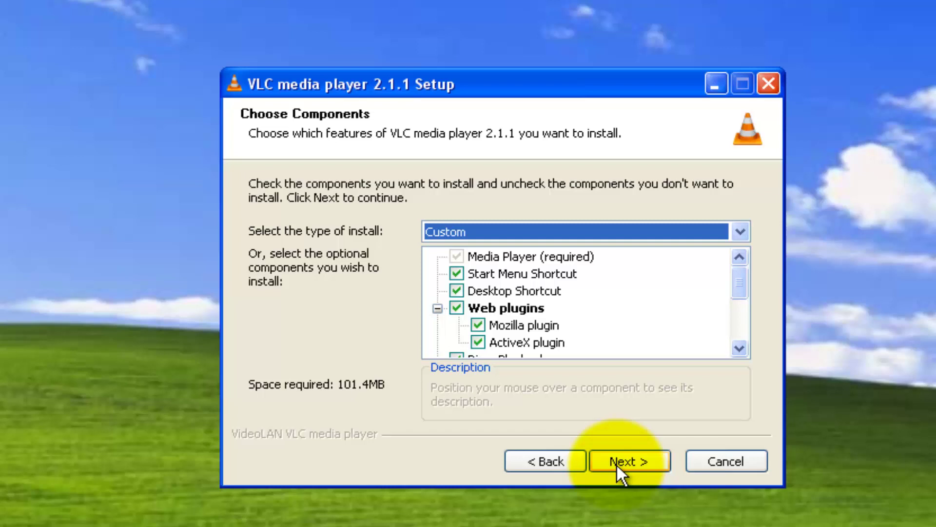
Keep the preselected components and install VLC in E:\Program Files\VideoLAN\VLC, showing the installation details
left_click(617, 463)
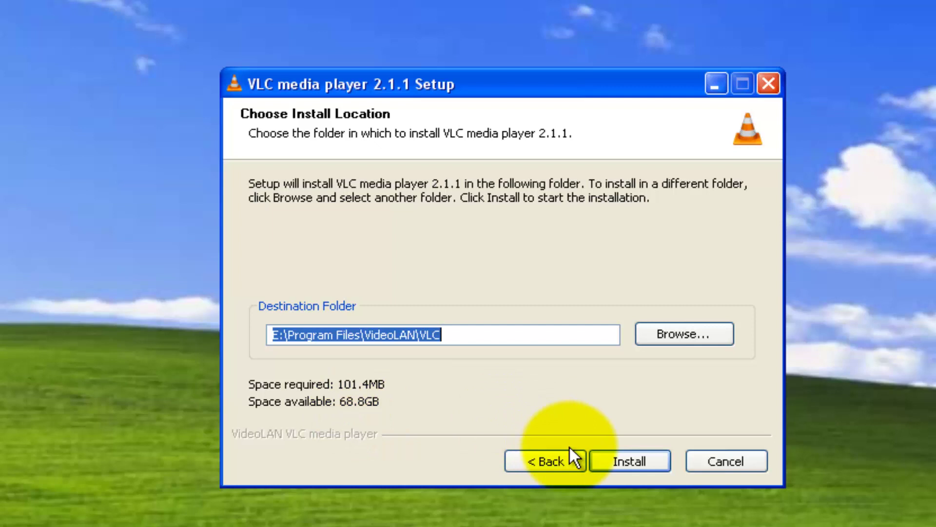
left_click(627, 467)
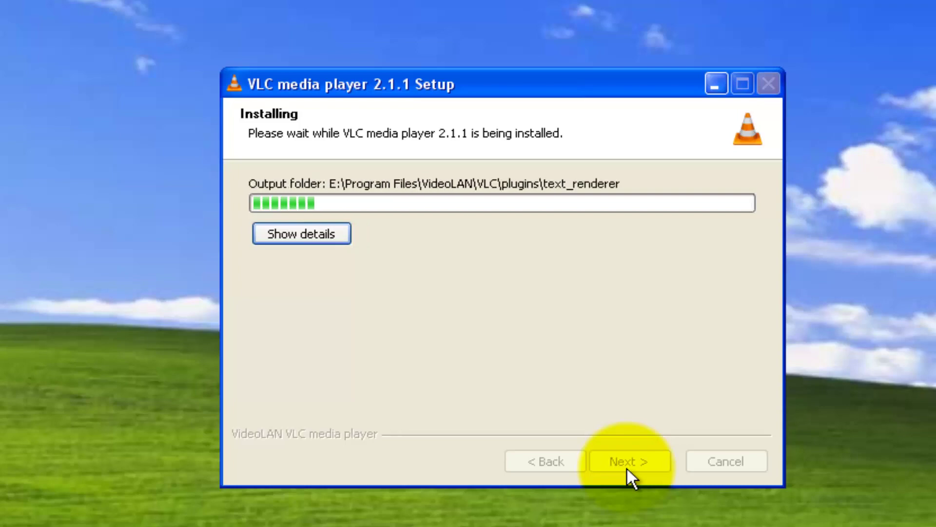
left_click(289, 235)
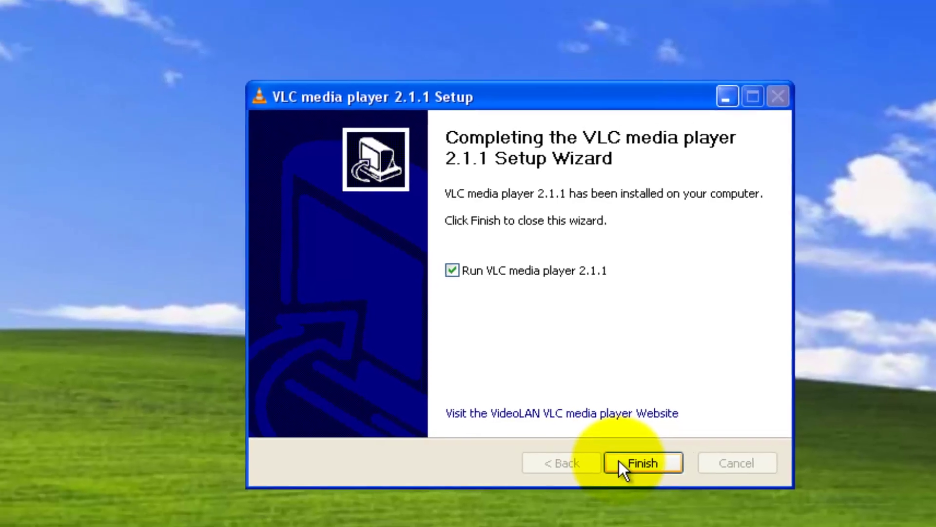
Finish setup with VLC set to run, and accept its network access policy with media info retrieval and update checks enabled
left_click(616, 461)
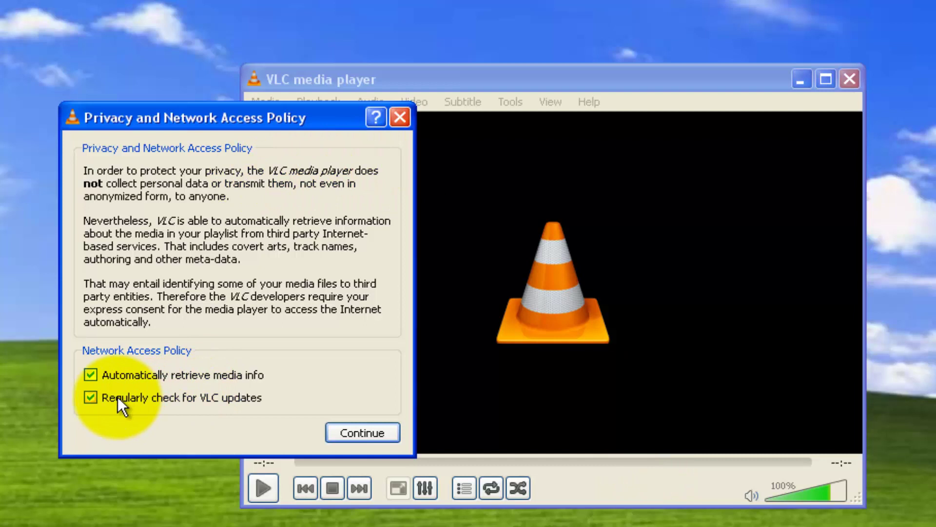
left_click(368, 429)
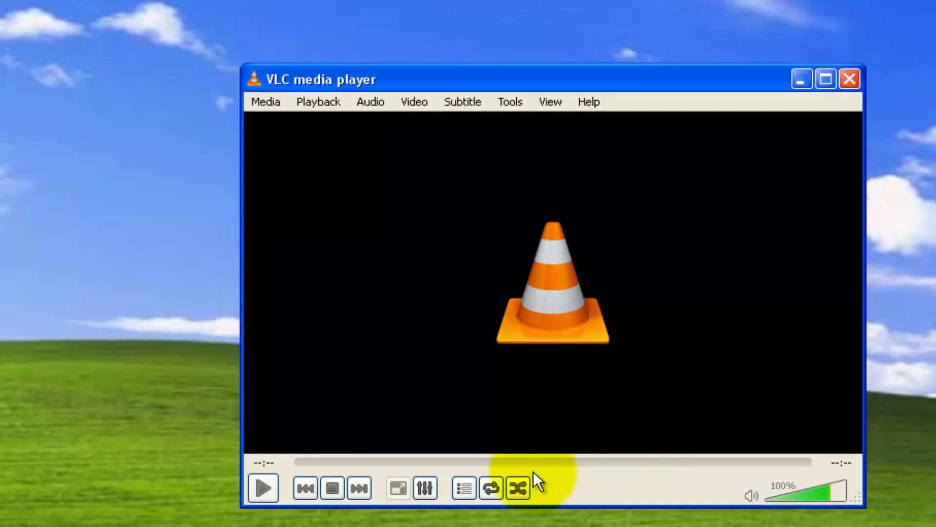
Arrange the VLC and folder windows side by side, play WindowsAutomaticUpdates.mp4 in VLC, and close the player
left_click_drag(500, 73, 483, 0)
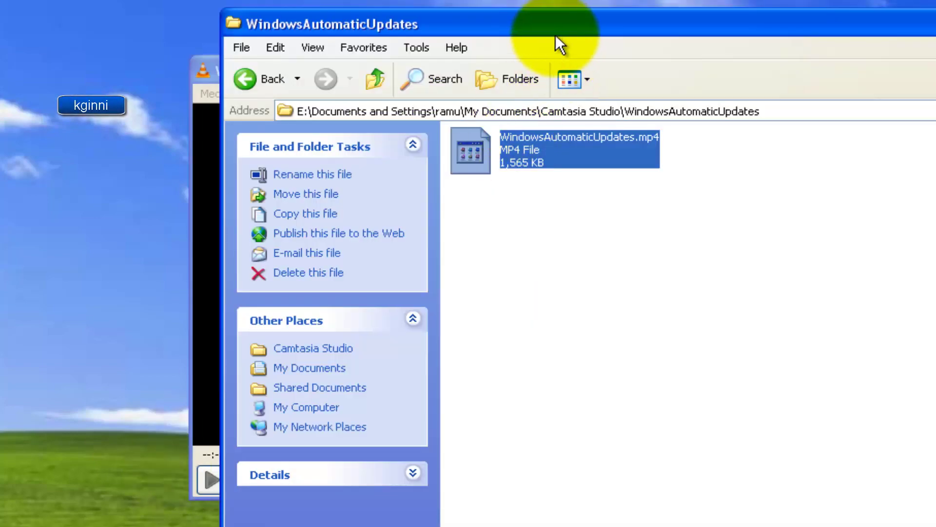
left_click_drag(619, 35, 929, 74)
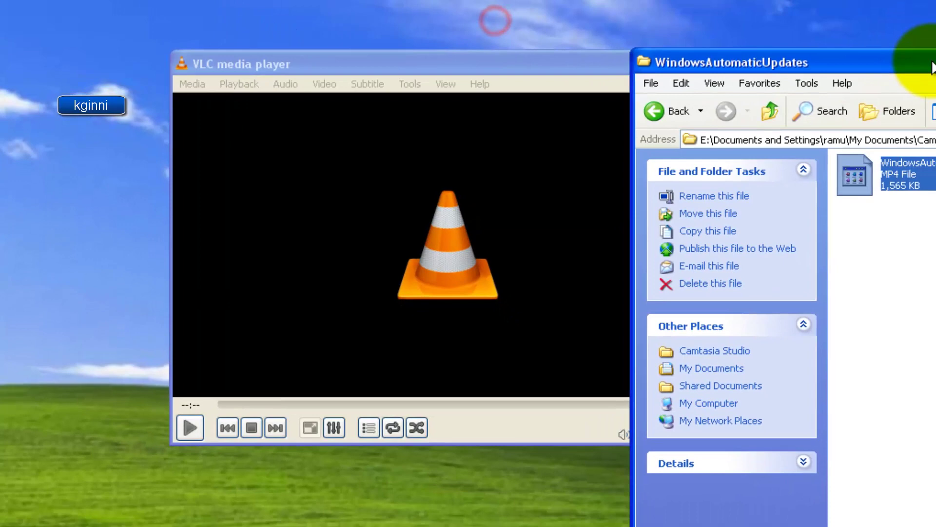
left_click_drag(715, 133, 331, 191)
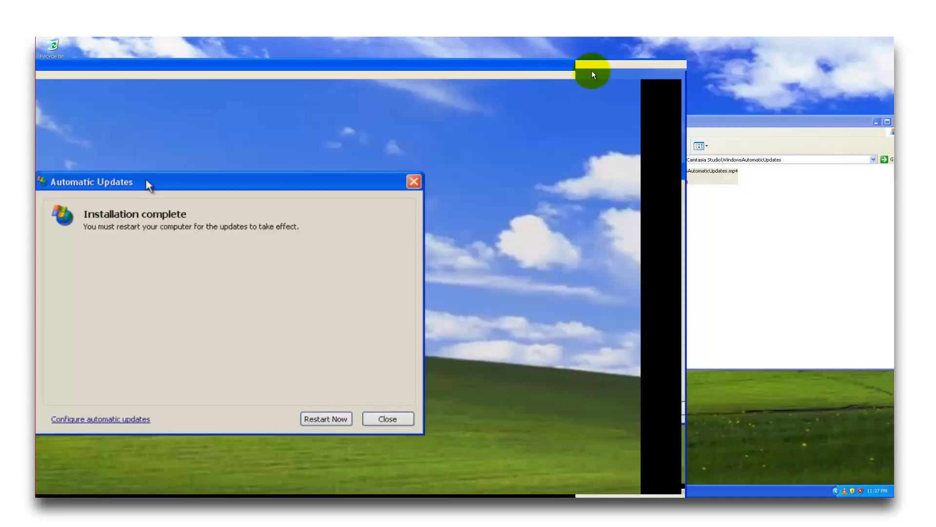
left_click_drag(594, 75, 576, 75)
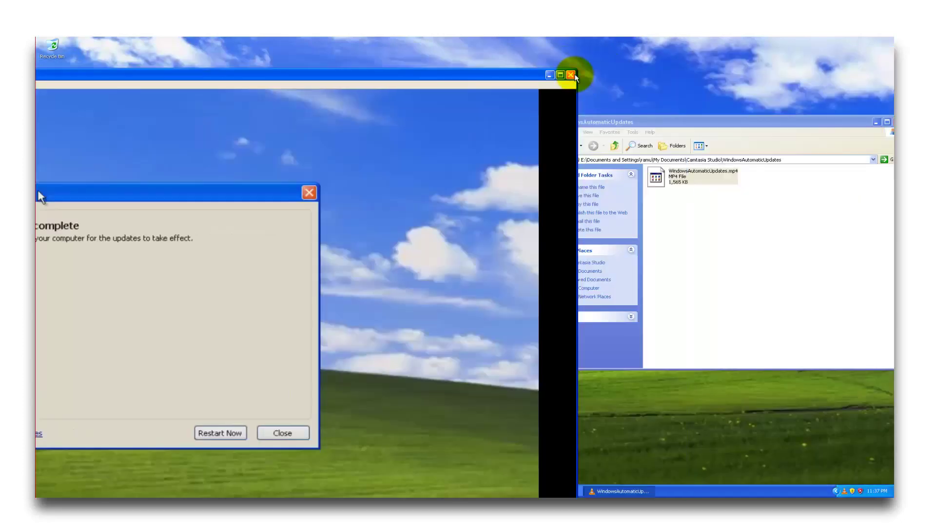
left_click(570, 75)
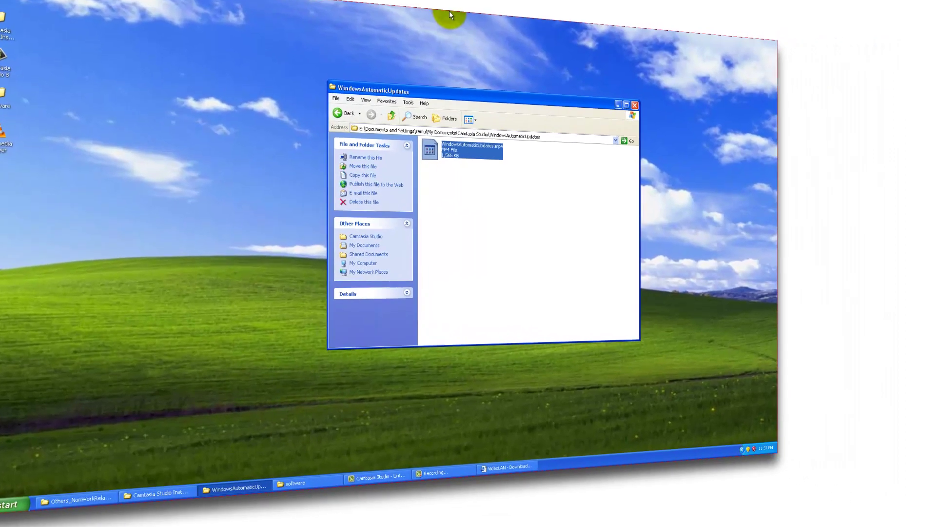